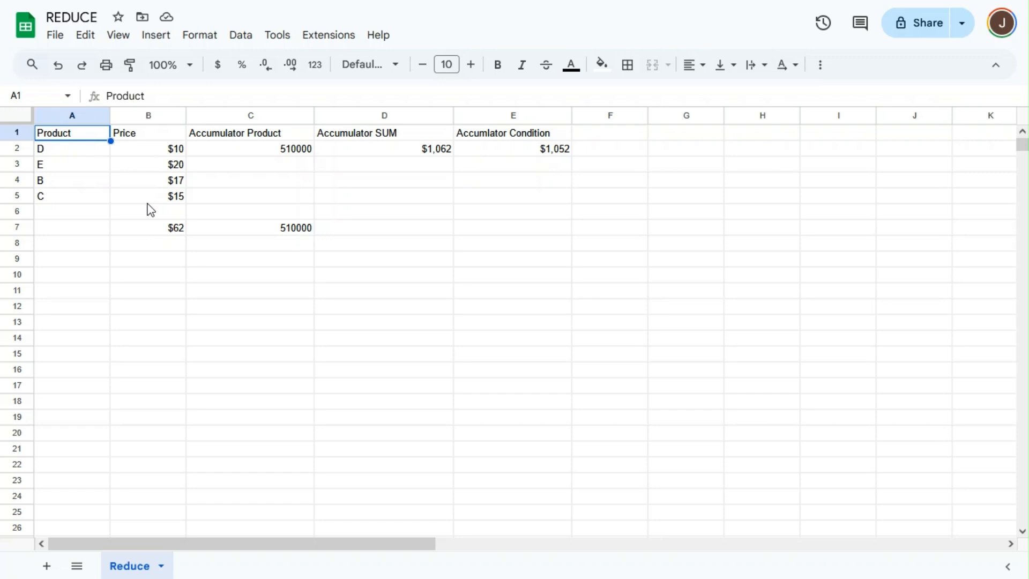
Review the prices in B2:B5 and inspect the manual product formula in C7.
{"action": "left_click", "coordinate": [173, 152]}
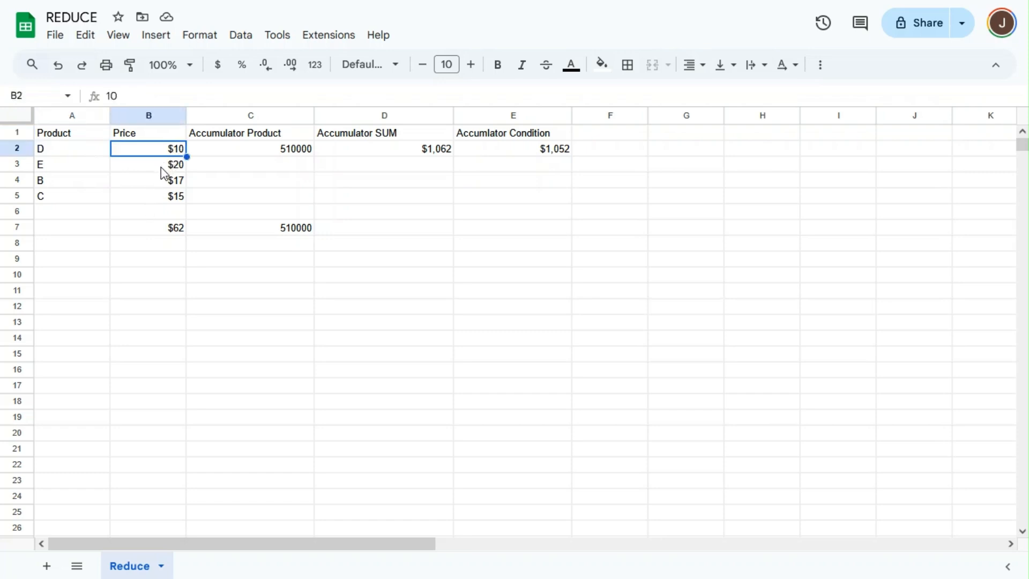
{"action": "left_click", "coordinate": [161, 168]}
{"action": "left_click", "coordinate": [156, 185]}
{"action": "left_click", "coordinate": [155, 199]}
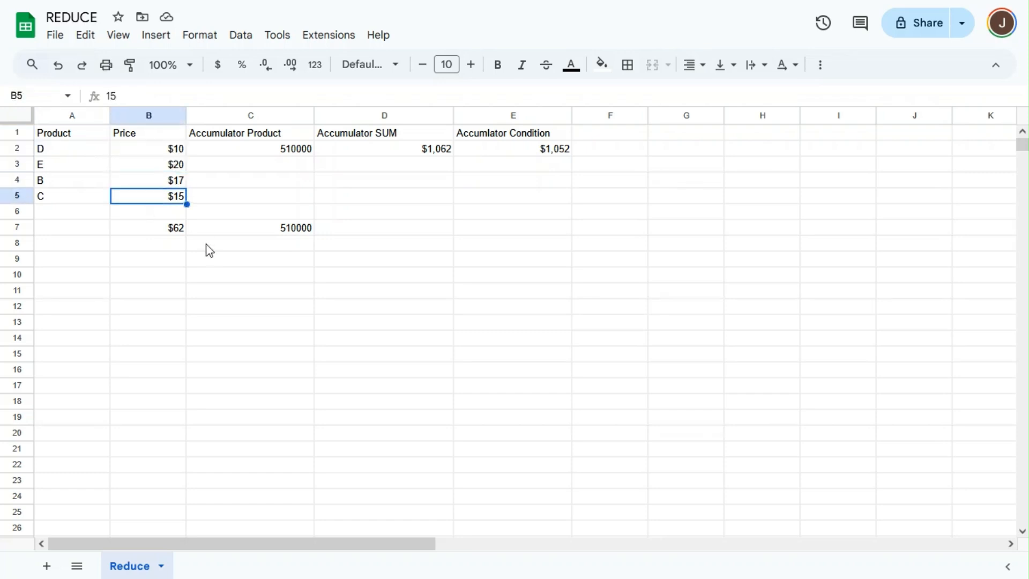
{"action": "left_click", "coordinate": [214, 259]}
{"action": "left_click", "coordinate": [272, 227]}
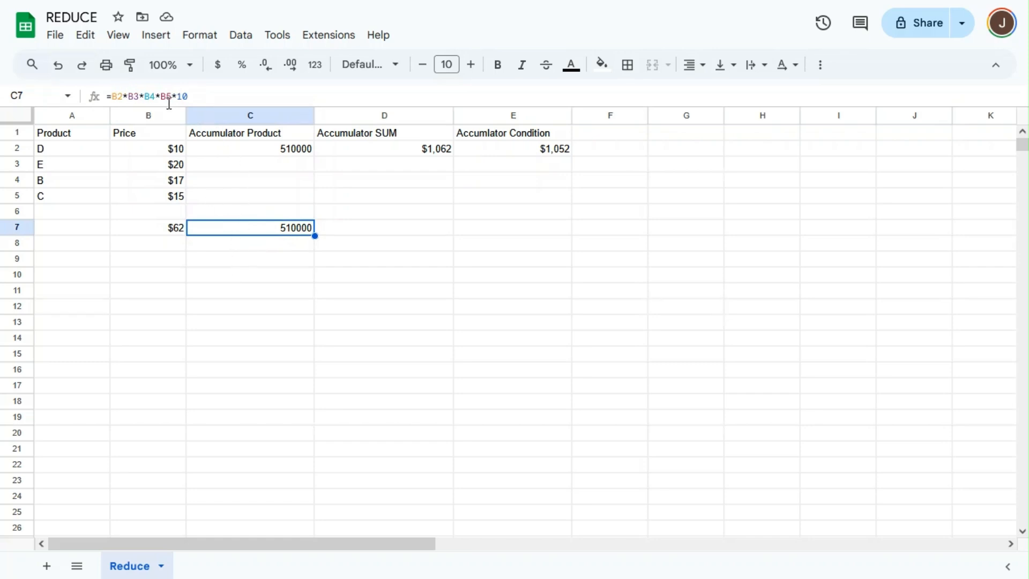
{"action": "left_click", "coordinate": [205, 94]}
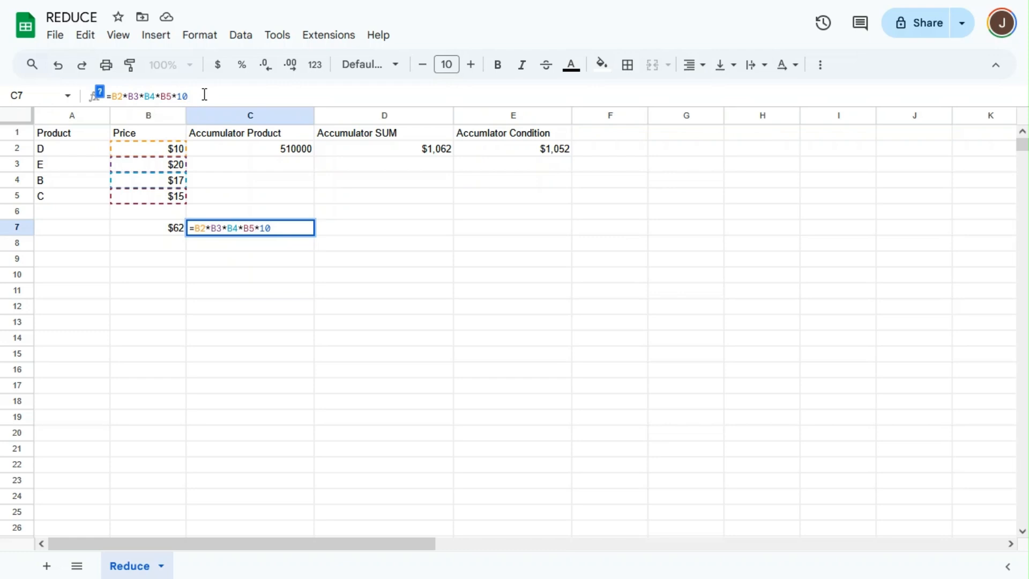
{"action": "key", "text": "Return"}
{"action": "left_click", "coordinate": [235, 230]}
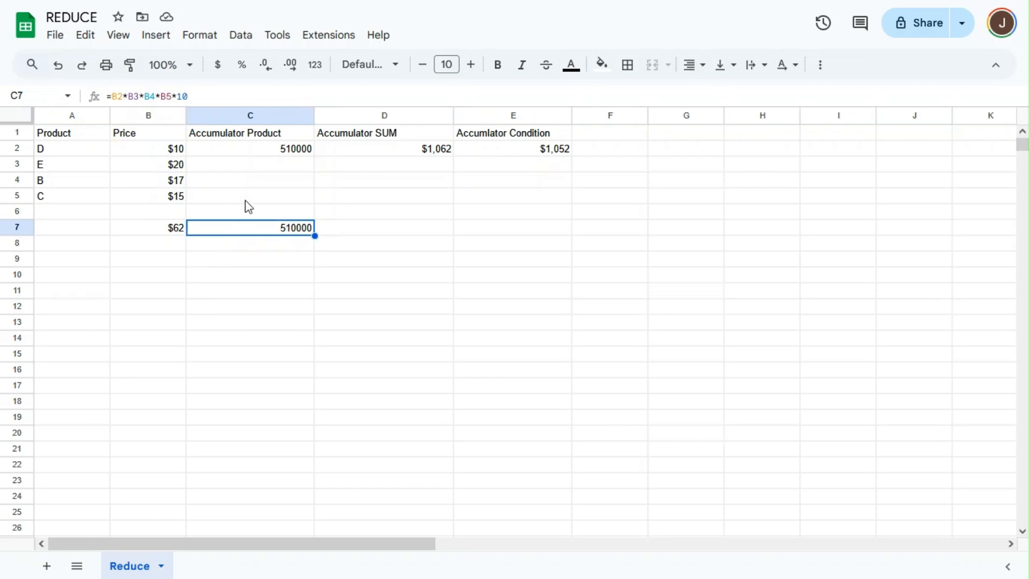
Inspect the arguments of the REDUCE formula in C2 under Accumulator Product, including its LAMBDA expression.
{"action": "left_click", "coordinate": [248, 154]}
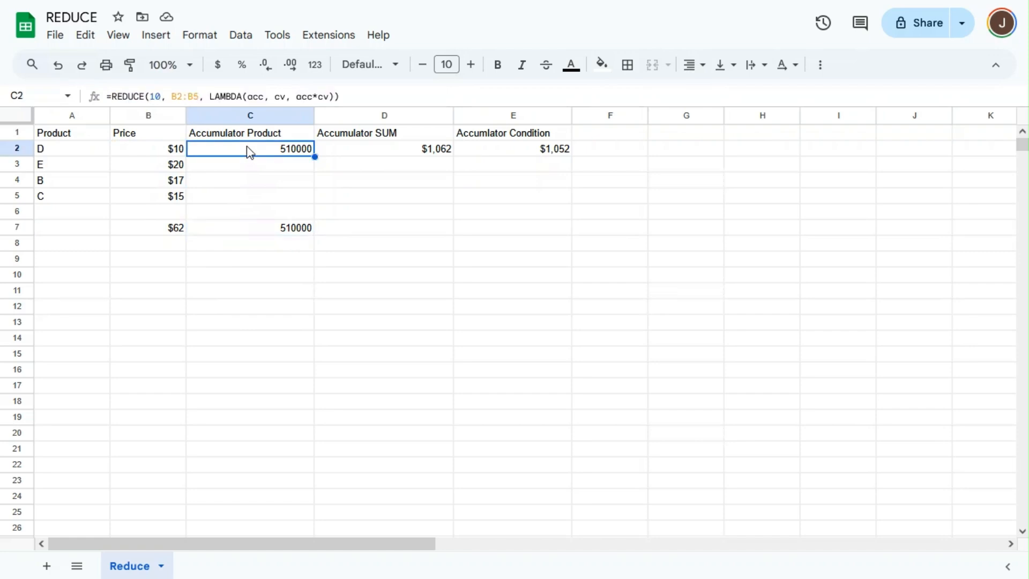
{"action": "left_click", "coordinate": [369, 95]}
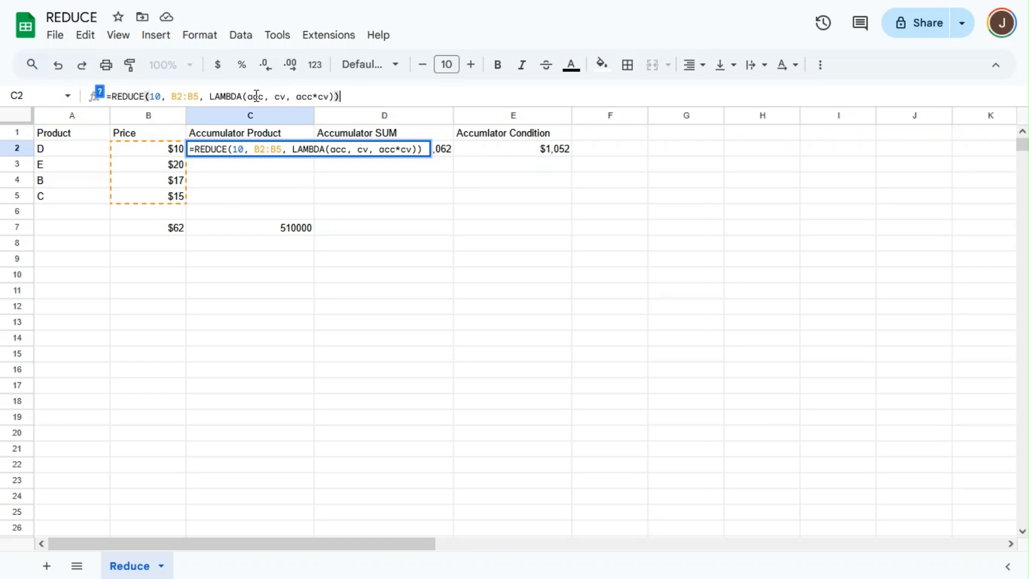
{"action": "left_click", "coordinate": [317, 96]}
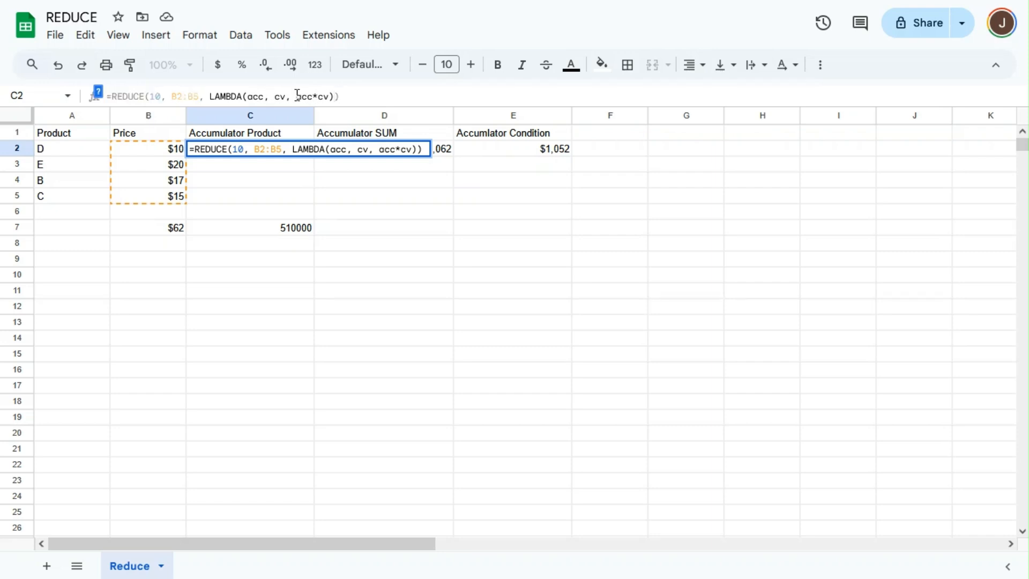
{"action": "left_click", "coordinate": [256, 94]}
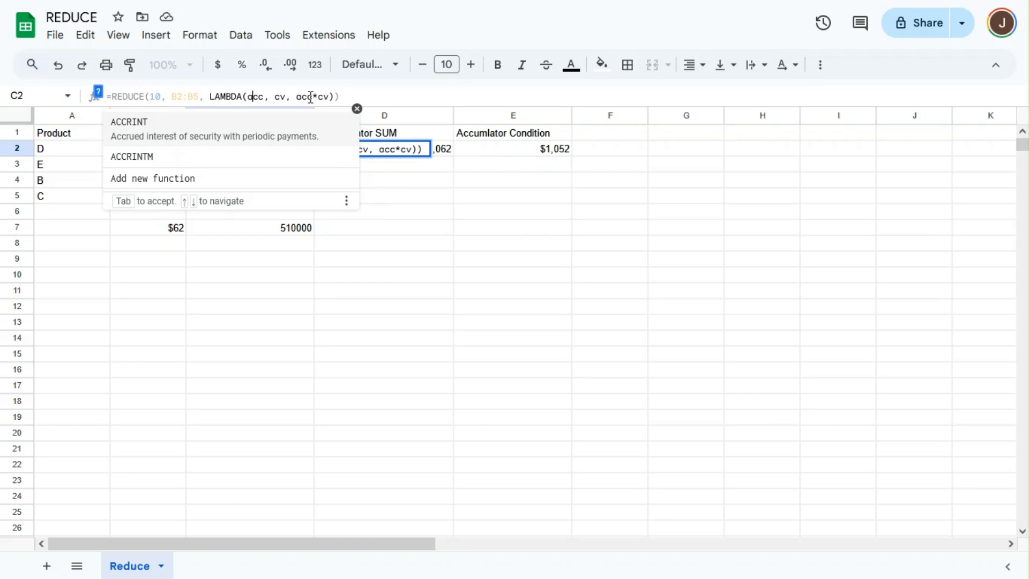
{"action": "left_click", "coordinate": [342, 95]}
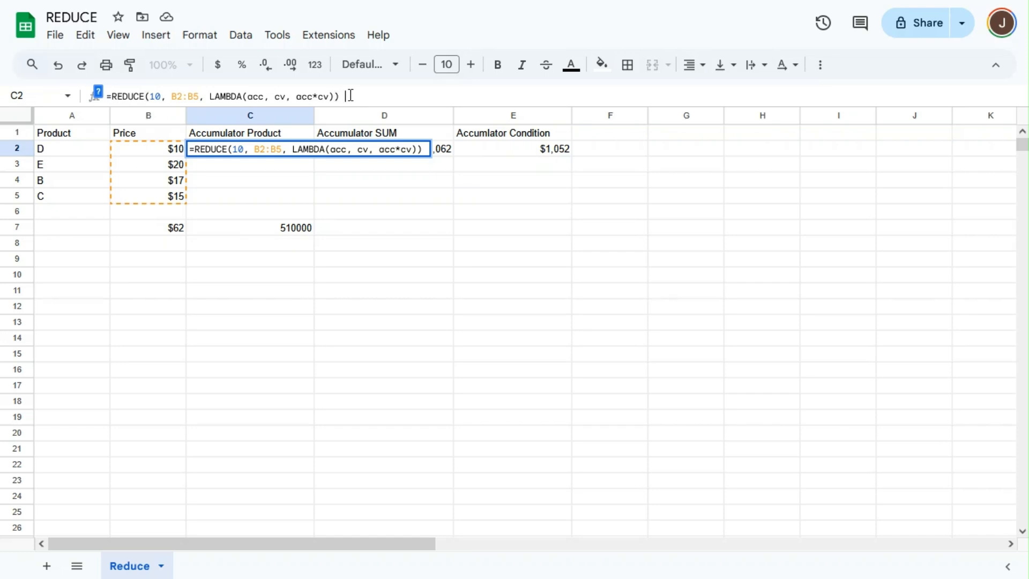
{"action": "key", "text": "Return"}
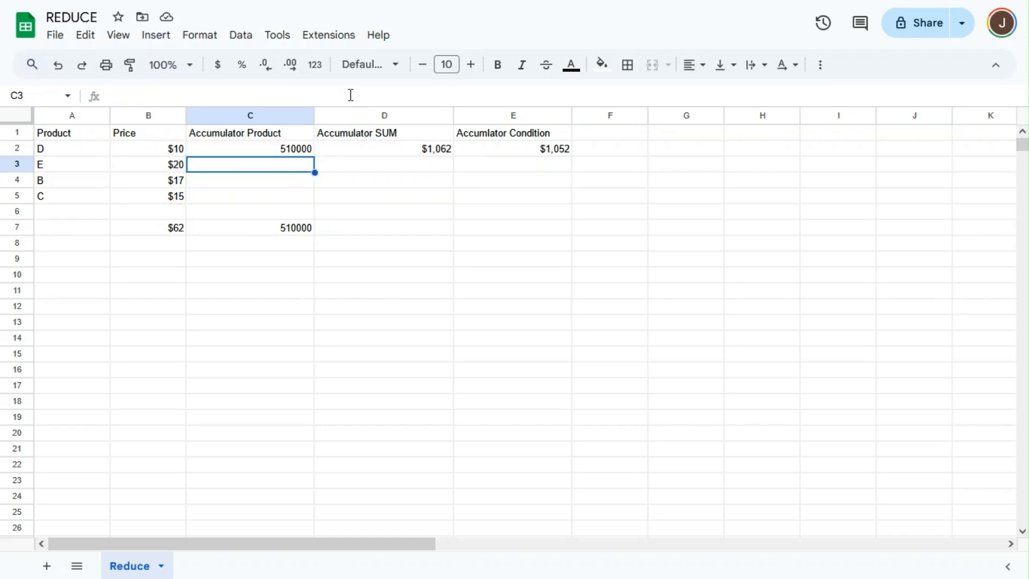
Enter the formula =10*B2 in cell G2 to multiply the initial value by the first price.
{"action": "left_click", "coordinate": [638, 151]}
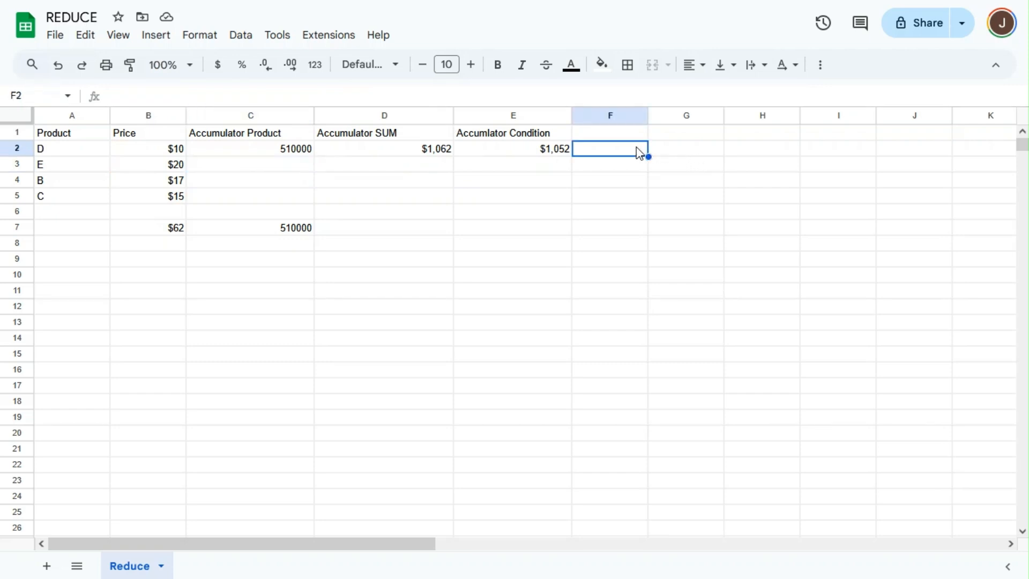
{"action": "left_click", "coordinate": [670, 154]}
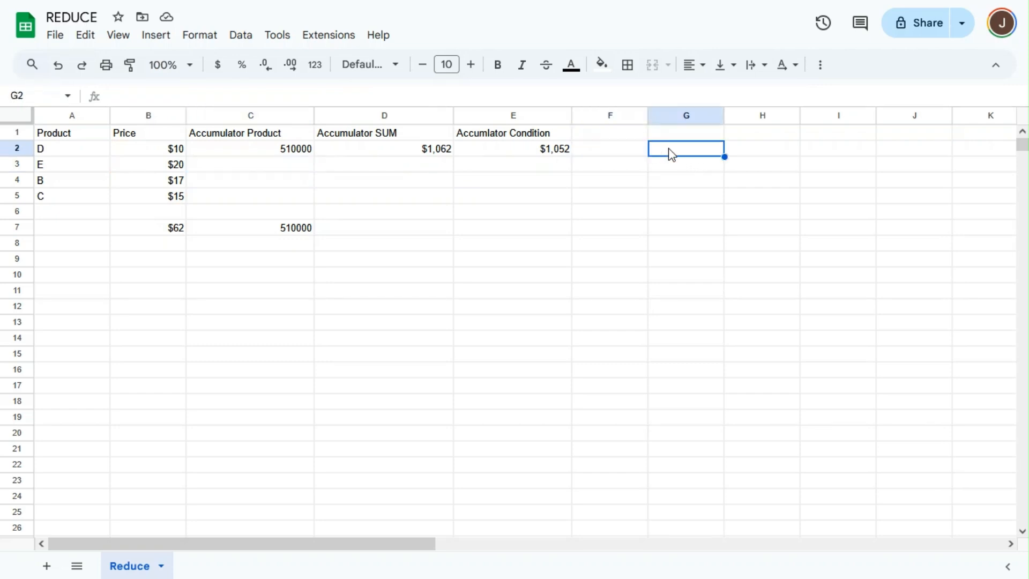
{"action": "type", "text": "="}
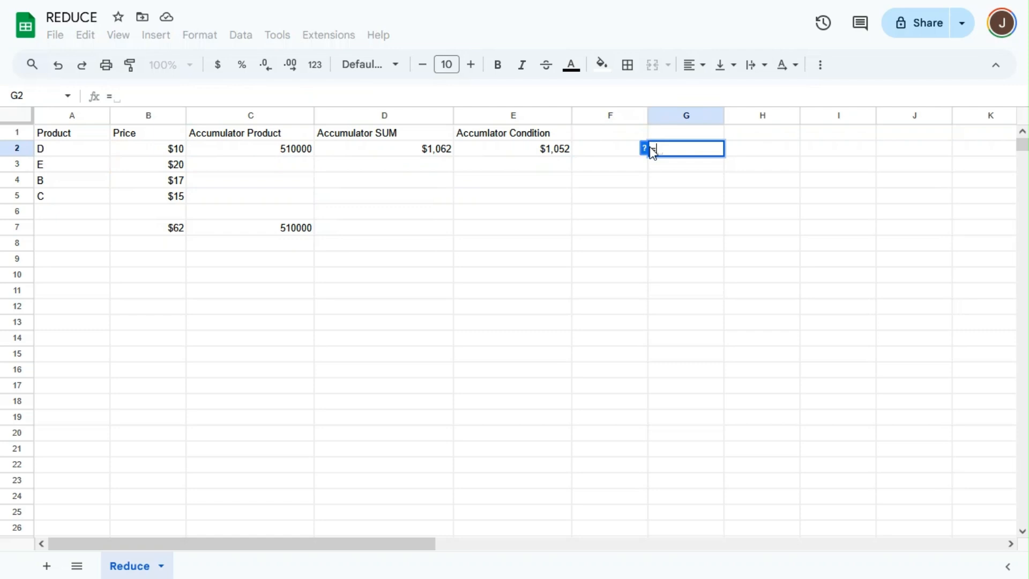
{"action": "type", "text": "10*"}
{"action": "left_click", "coordinate": [173, 154]}
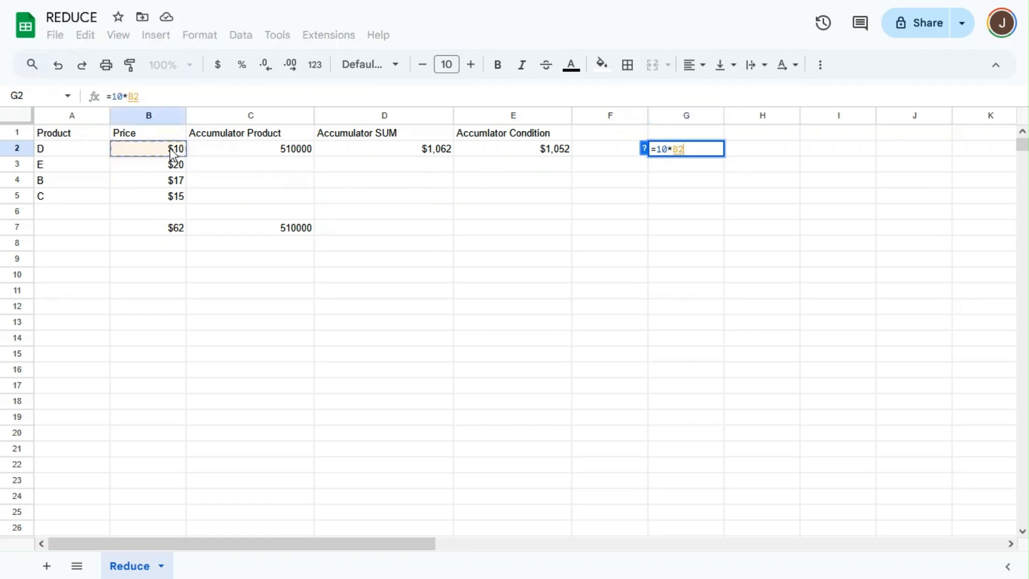
{"action": "key", "text": "Return"}
Enter the formula =G2*B3 in cell G3 to multiply the running product by the second price.
{"action": "type", "text": "="}
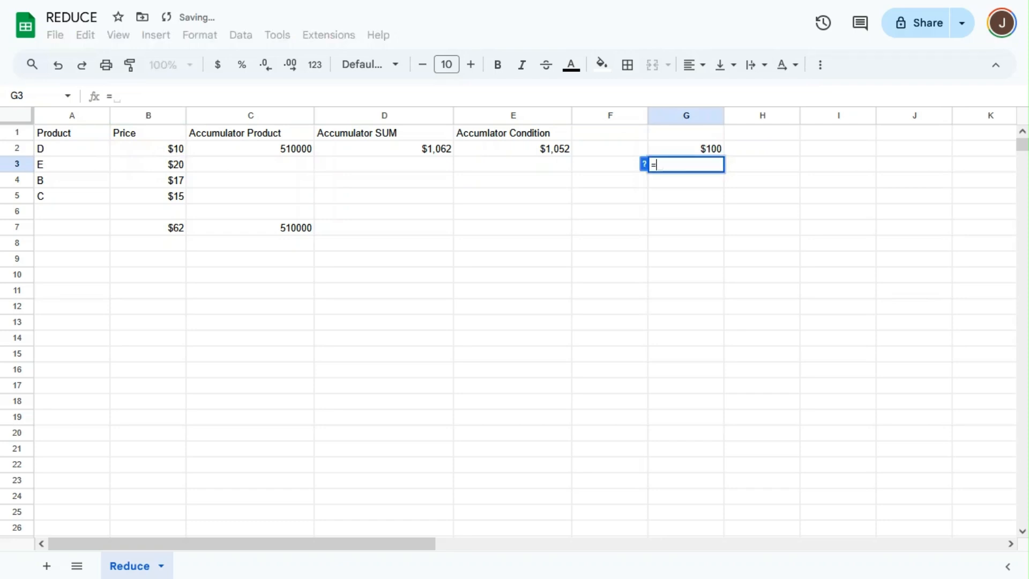
{"action": "left_click", "coordinate": [707, 150]}
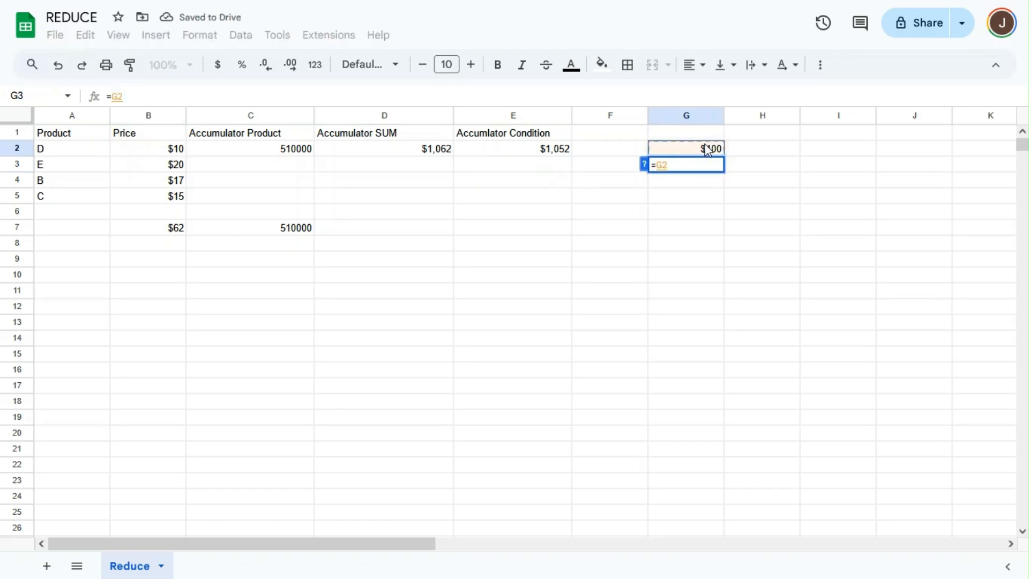
{"action": "type", "text": "*"}
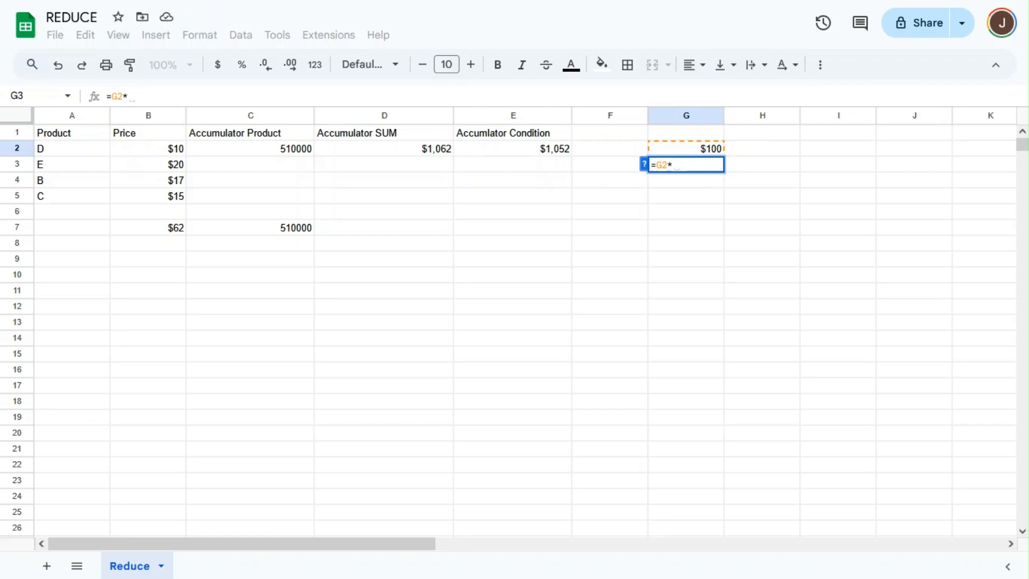
{"action": "left_click", "coordinate": [139, 169]}
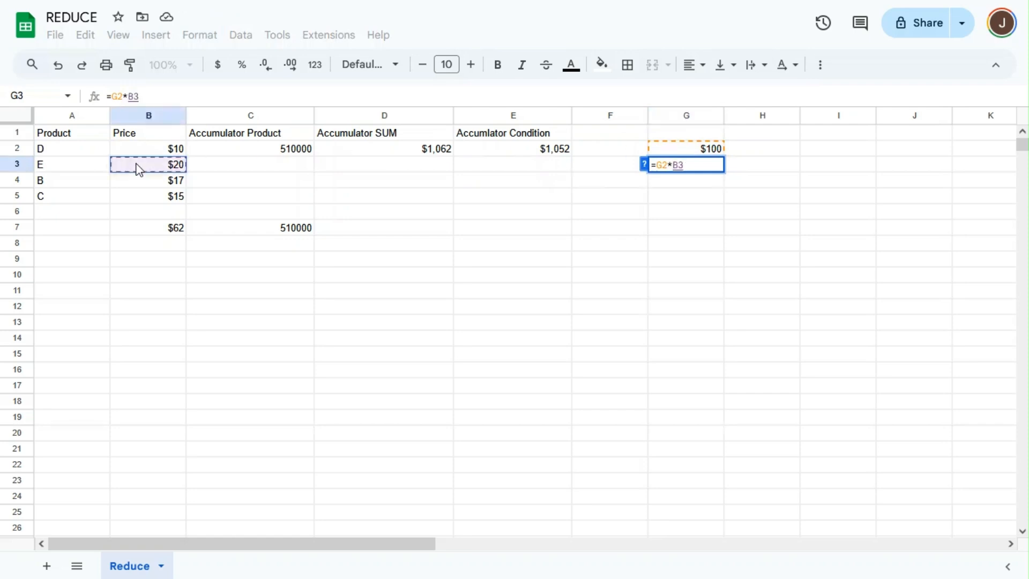
{"action": "key", "text": "Return"}
Enter the formula =G3*B4 in cell G4 to multiply the running product by the third price.
{"action": "type", "text": "="}
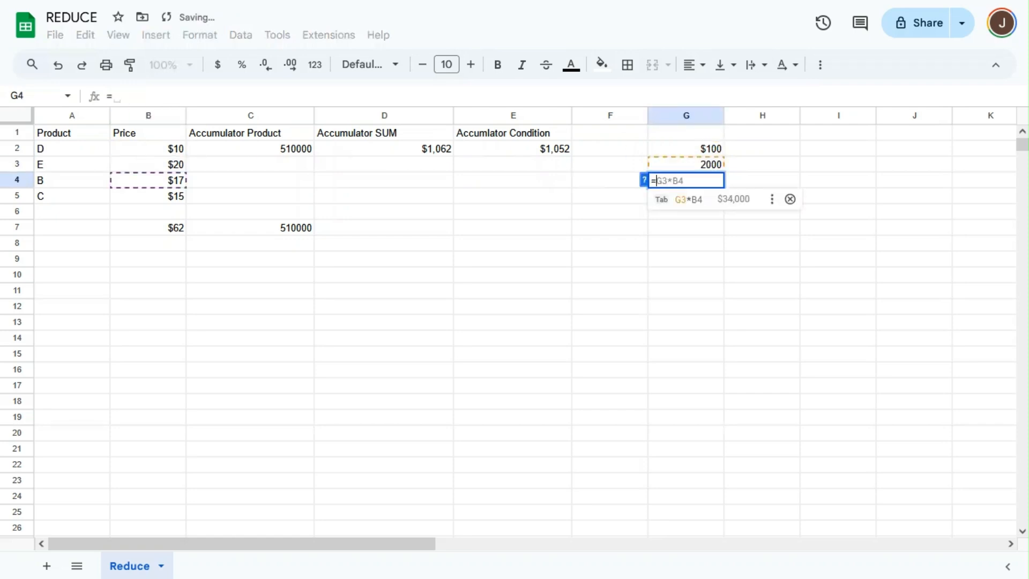
{"action": "left_click", "coordinate": [667, 165]}
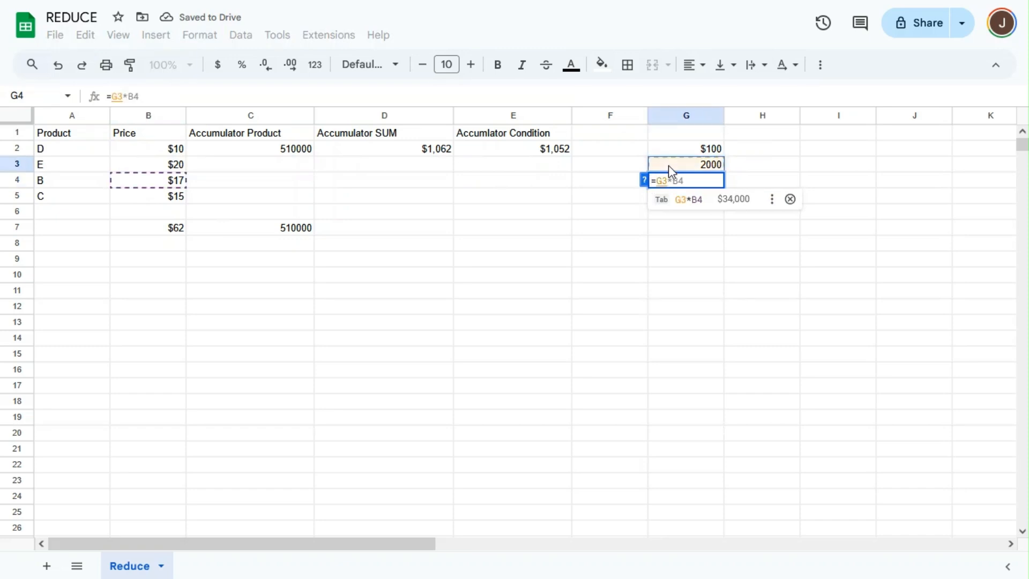
{"action": "type", "text": "*"}
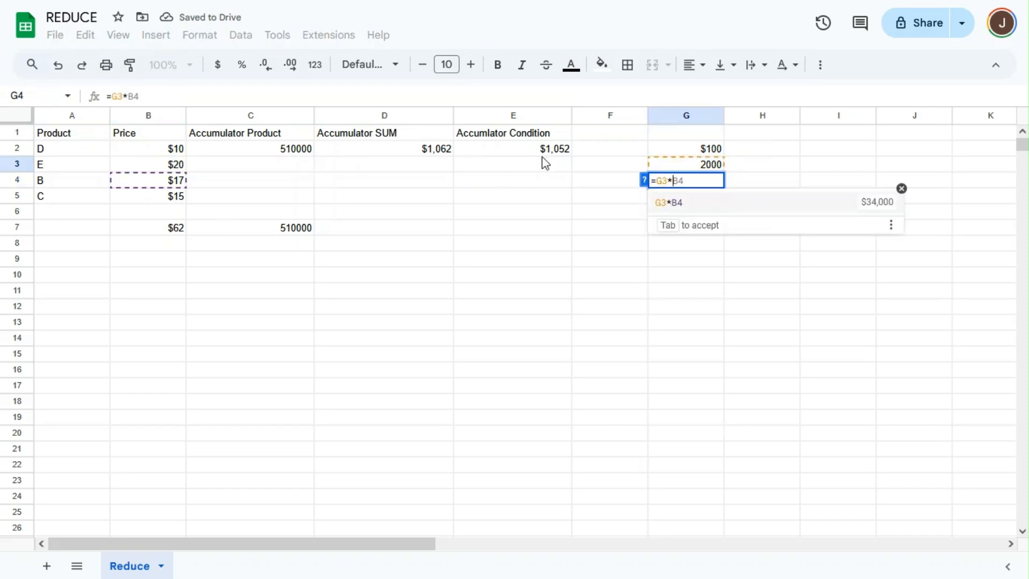
{"action": "left_click", "coordinate": [132, 182]}
{"action": "key", "text": "Return"}
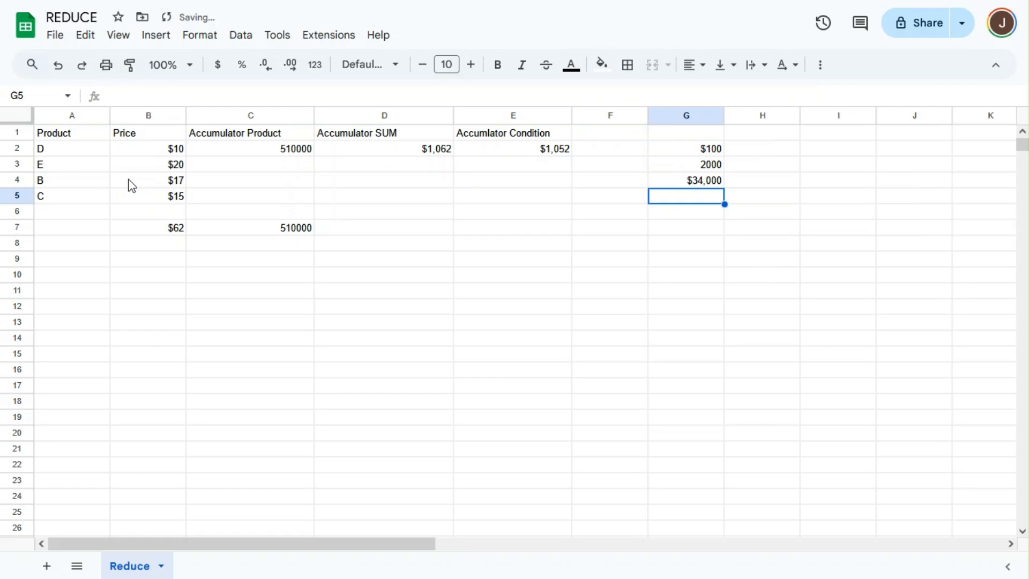
Enter the formula =G4*B5 in cell G5 to complete the running product, and check that cell.
{"action": "type", "text": "="}
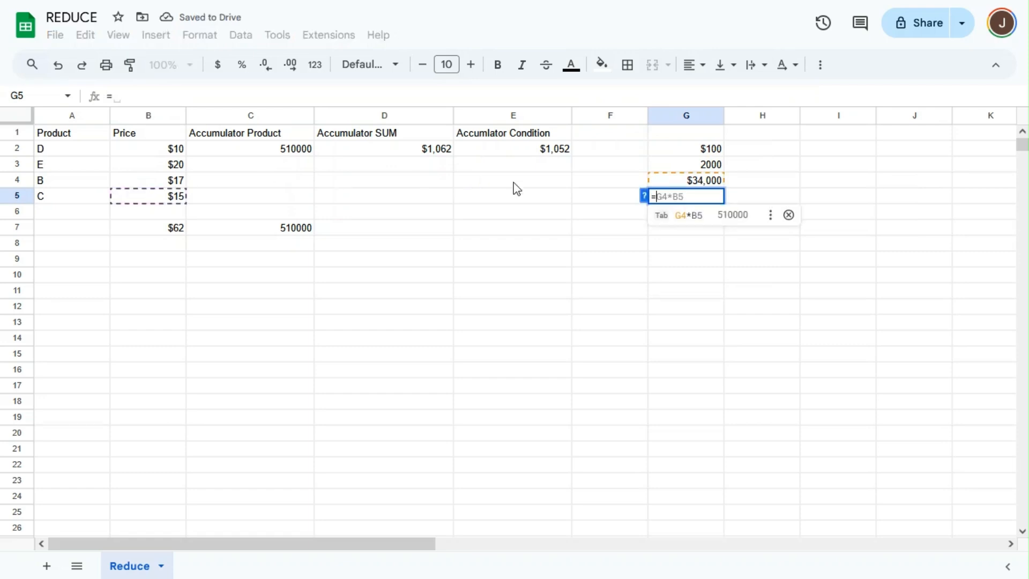
{"action": "left_click", "coordinate": [681, 185]}
{"action": "type", "text": "*"}
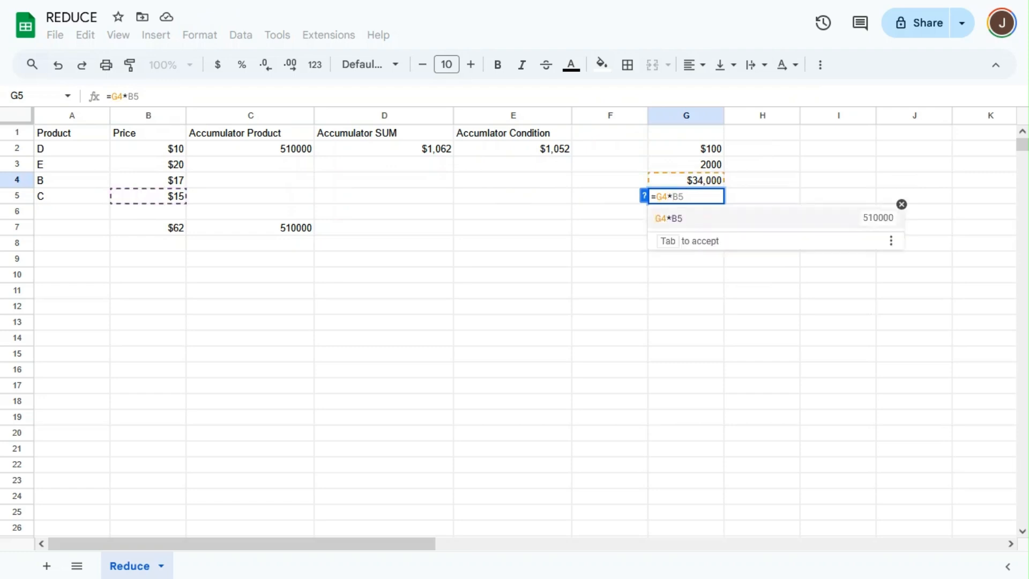
{"action": "left_click", "coordinate": [155, 201]}
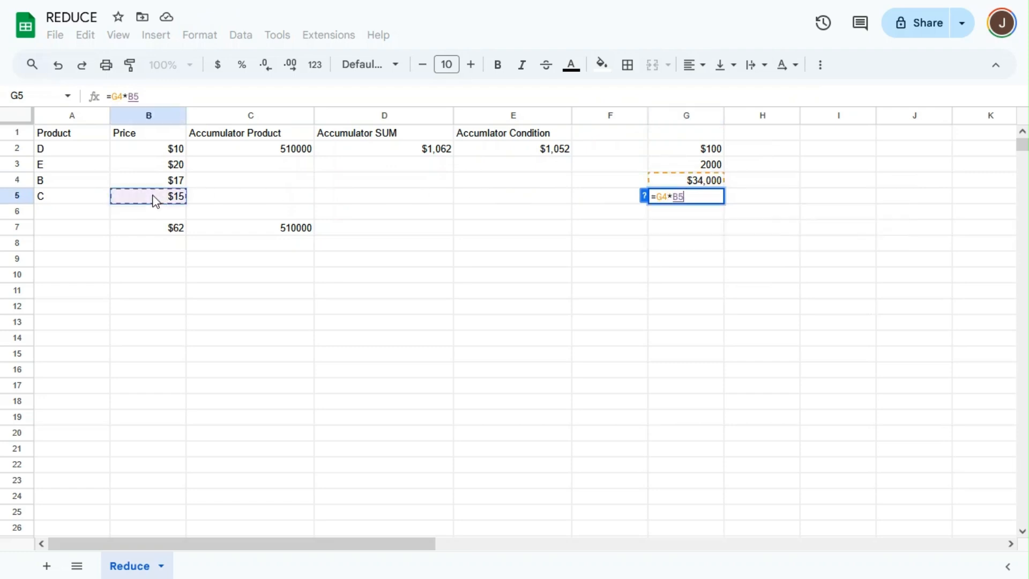
{"action": "key", "text": "Return"}
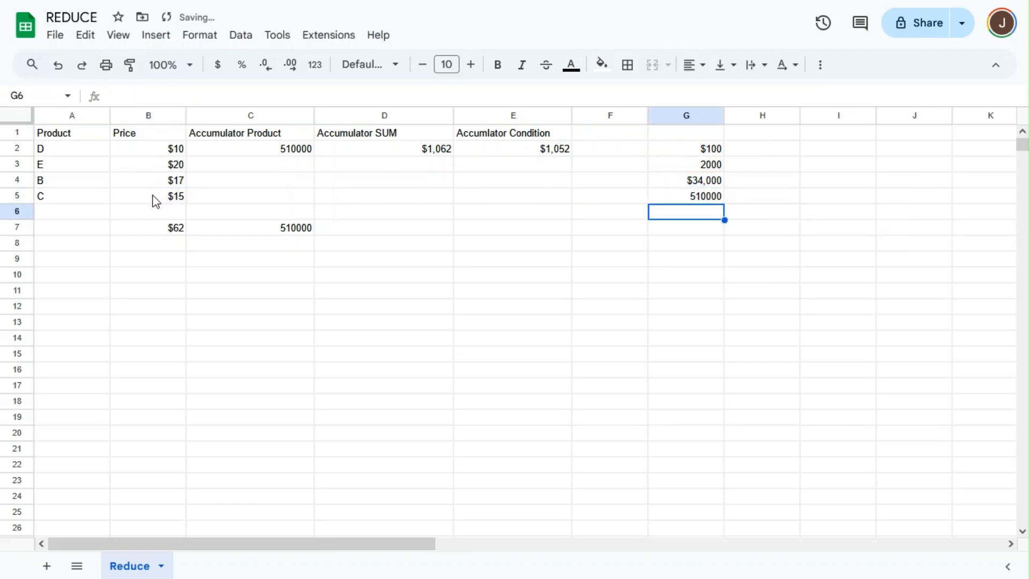
{"action": "left_click", "coordinate": [702, 198]}
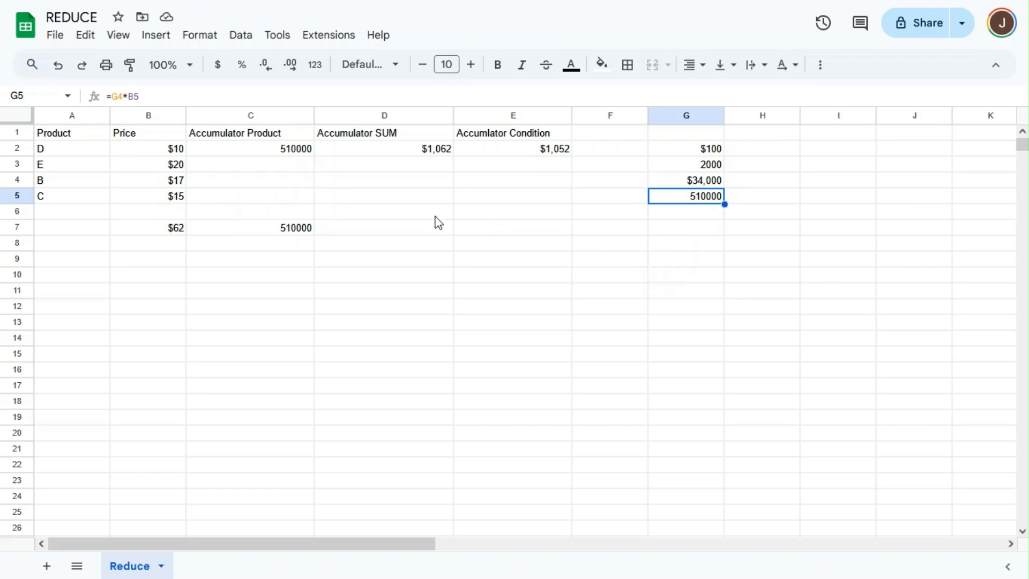
Inspect the price sum formula in B7 and the REDUCE formula in D2 under Accumulator SUM.
{"action": "left_click", "coordinate": [169, 234]}
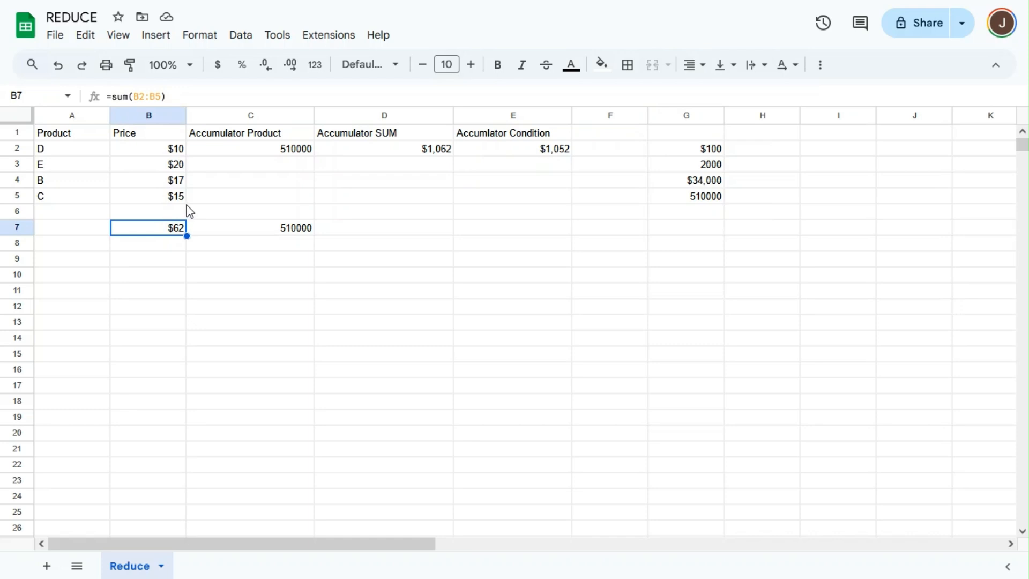
{"action": "left_click", "coordinate": [379, 150]}
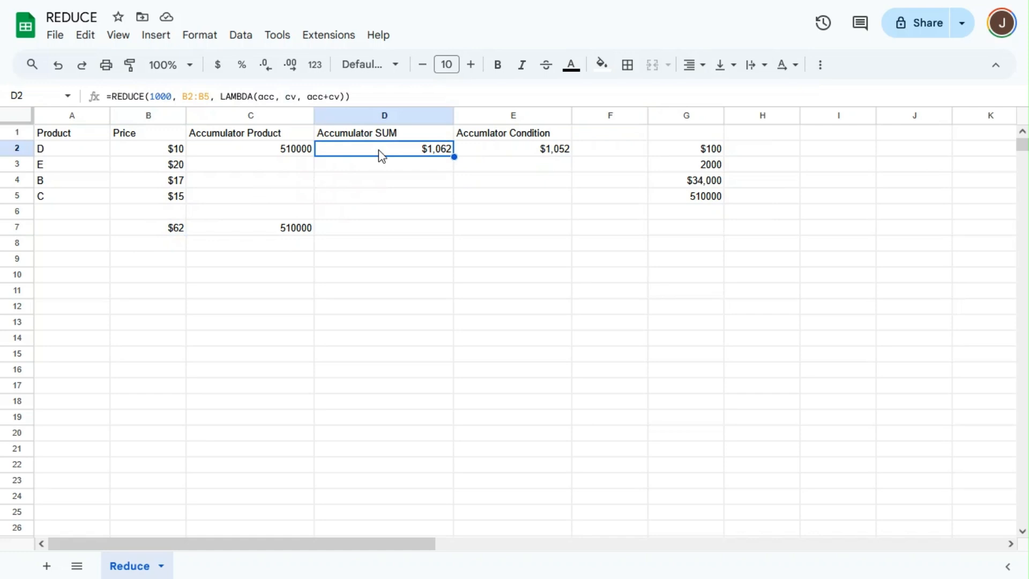
{"action": "left_click", "coordinate": [368, 98]}
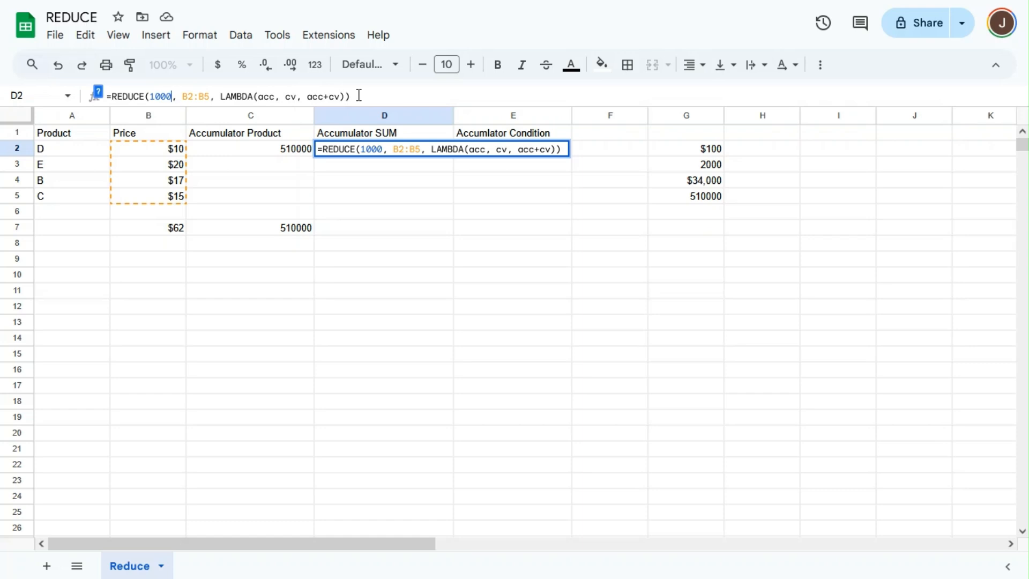
{"action": "key", "text": "Return"}
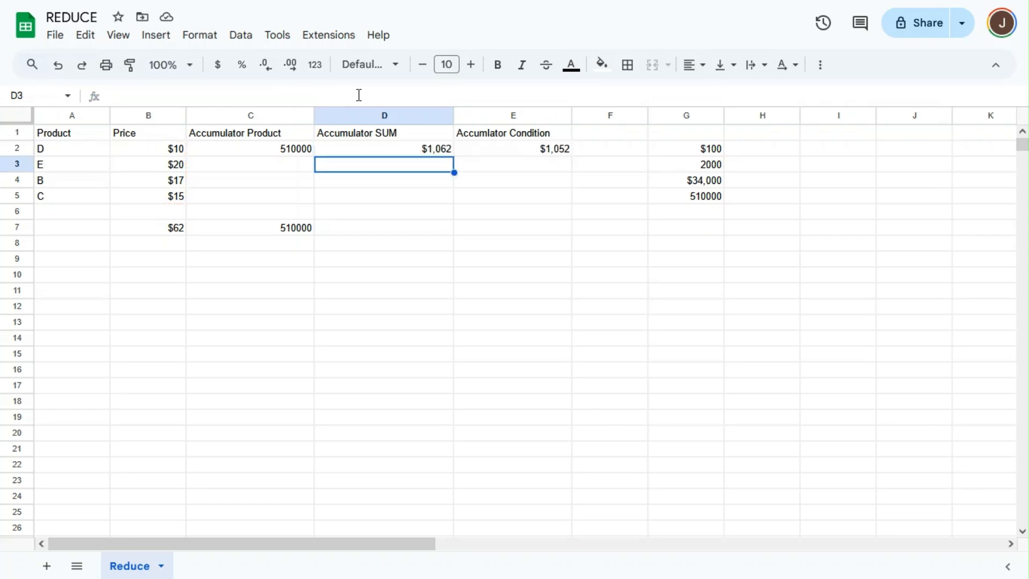
{"action": "left_click", "coordinate": [373, 154]}
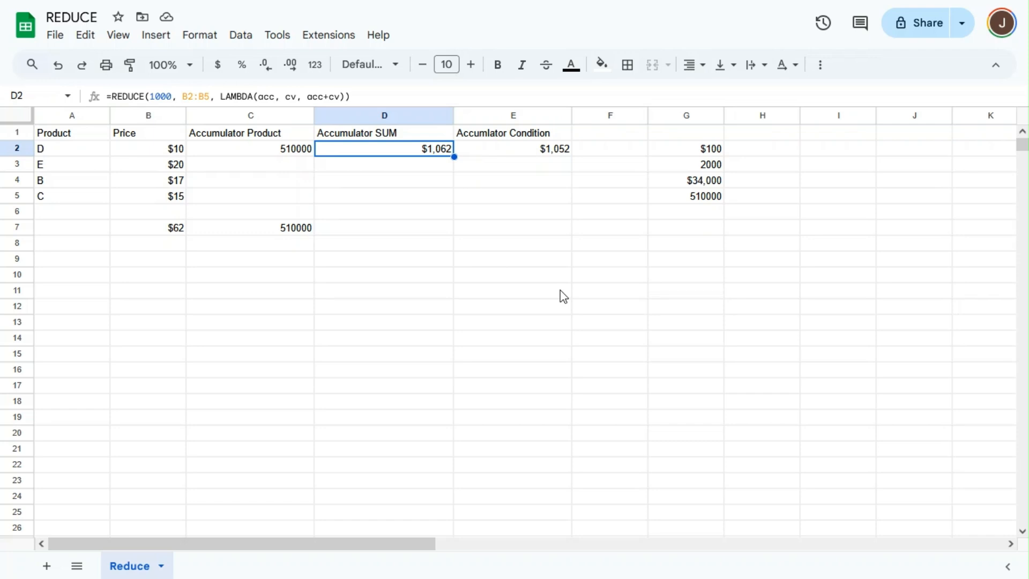
Examine the REDUCE formula in E2 under Accumlator Condition, including the IF test on the current value and its acc+cv and acc outcomes.
{"action": "left_click", "coordinate": [539, 279]}
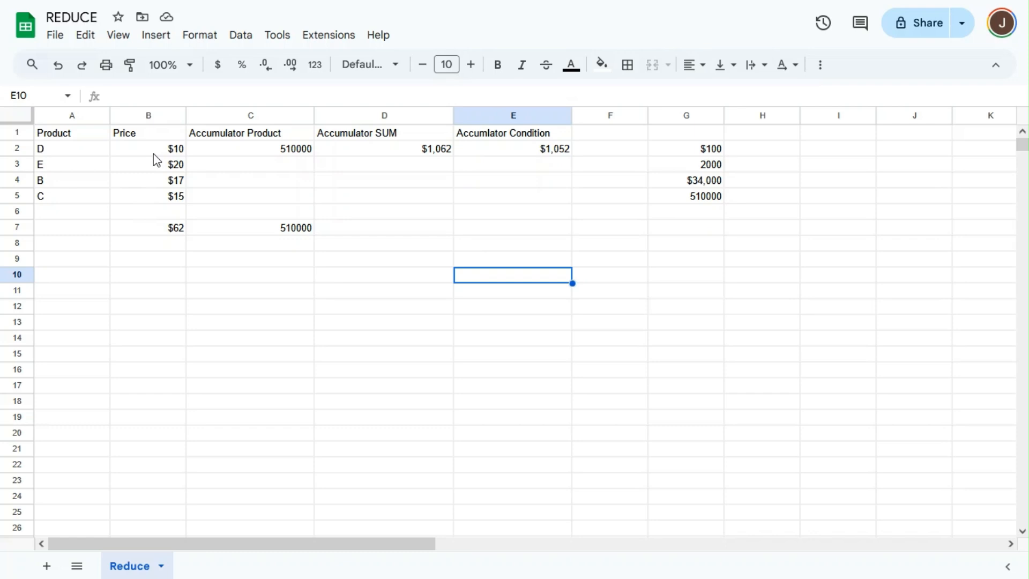
{"action": "left_click", "coordinate": [520, 152]}
{"action": "left_click", "coordinate": [462, 96]}
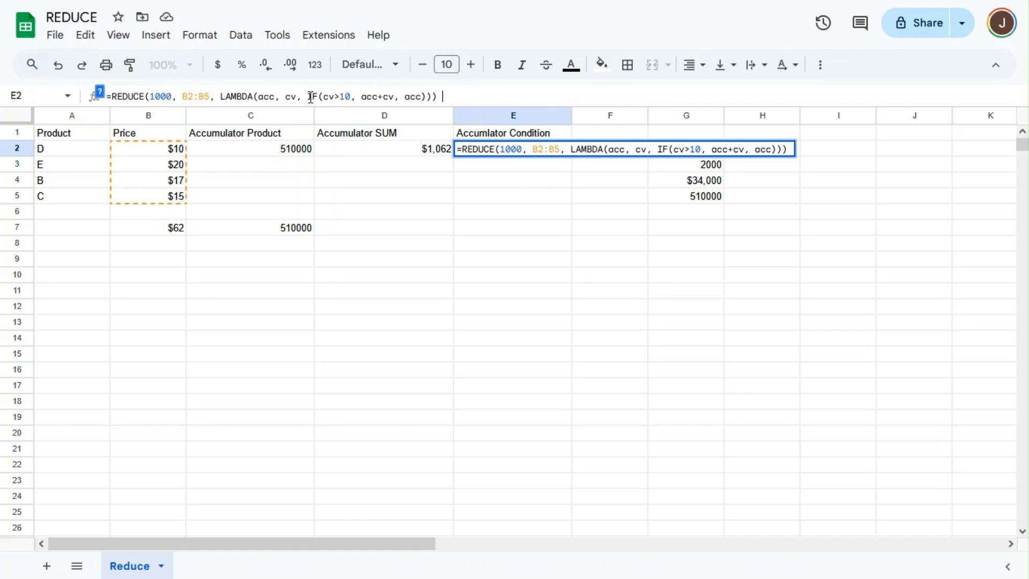
{"action": "left_click_drag", "start_coordinate": [310, 97], "coordinate": [430, 97]}
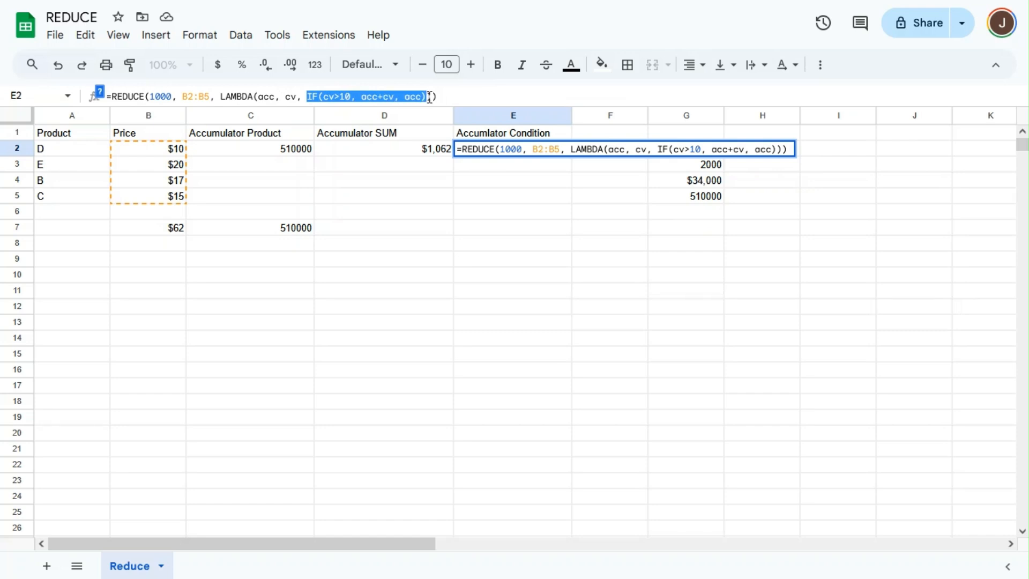
{"action": "left_click", "coordinate": [368, 95]}
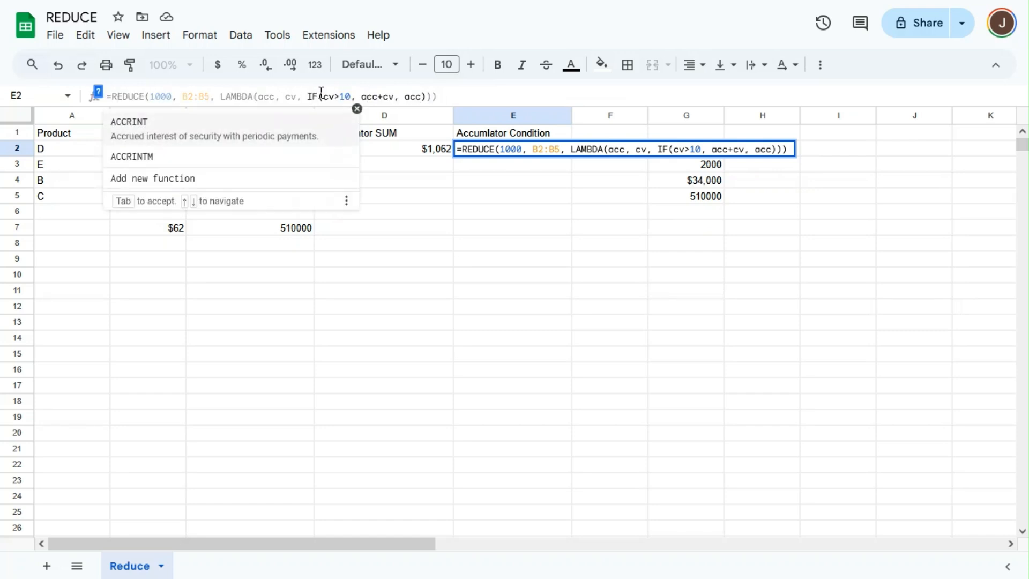
{"action": "left_click", "coordinate": [342, 95]}
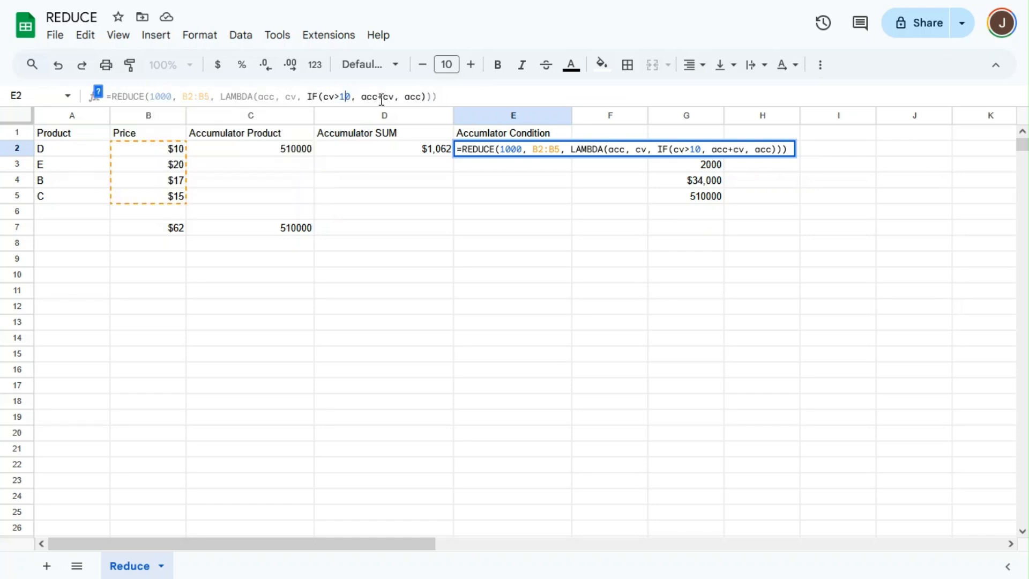
{"action": "left_click", "coordinate": [368, 98]}
{"action": "left_click", "coordinate": [389, 98]}
{"action": "left_click", "coordinate": [371, 96]}
{"action": "left_click", "coordinate": [391, 97]}
{"action": "left_click", "coordinate": [416, 98]}
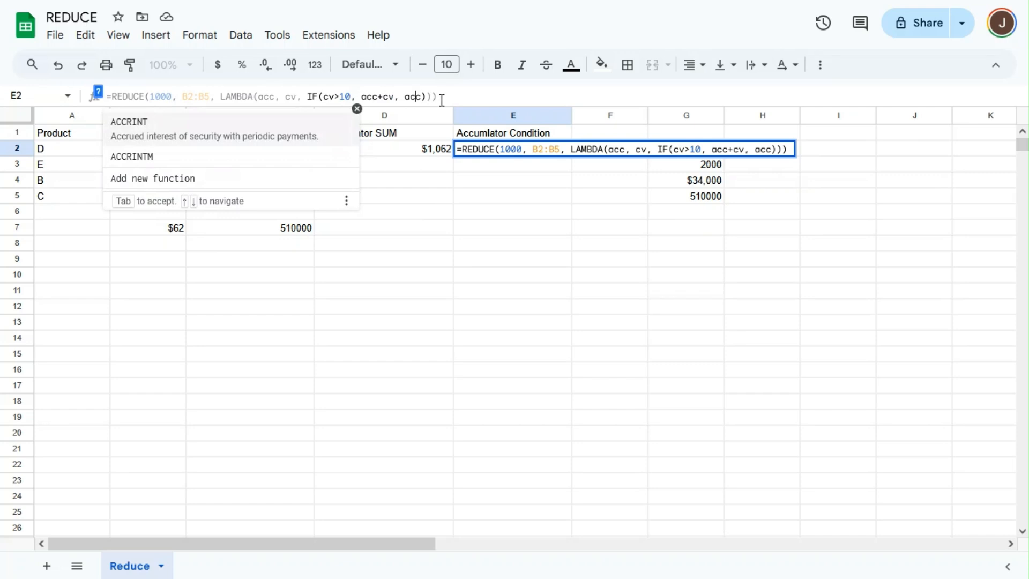
{"action": "left_click", "coordinate": [442, 98]}
{"action": "key", "text": "Return"}
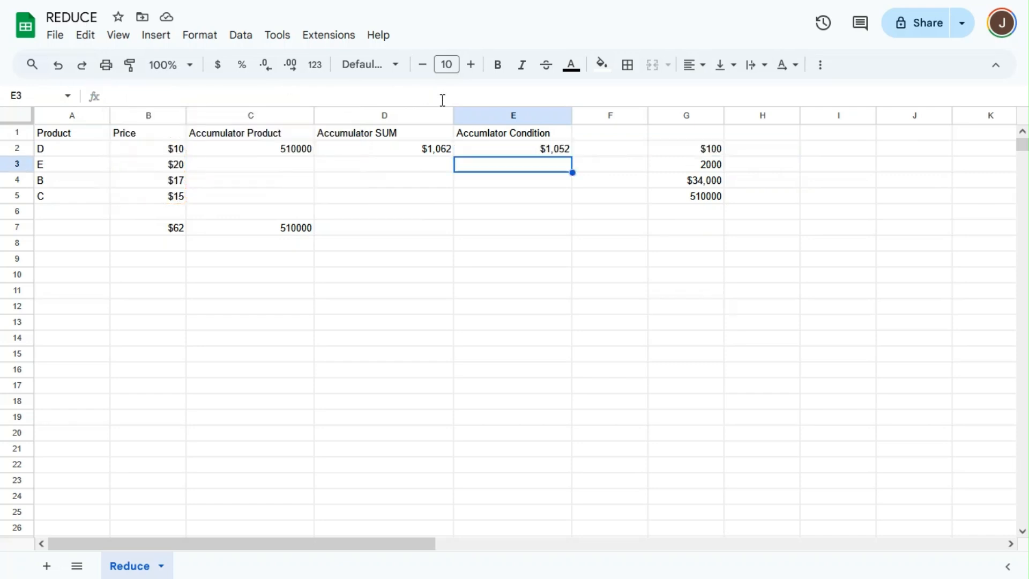
{"action": "left_click", "coordinate": [496, 153]}
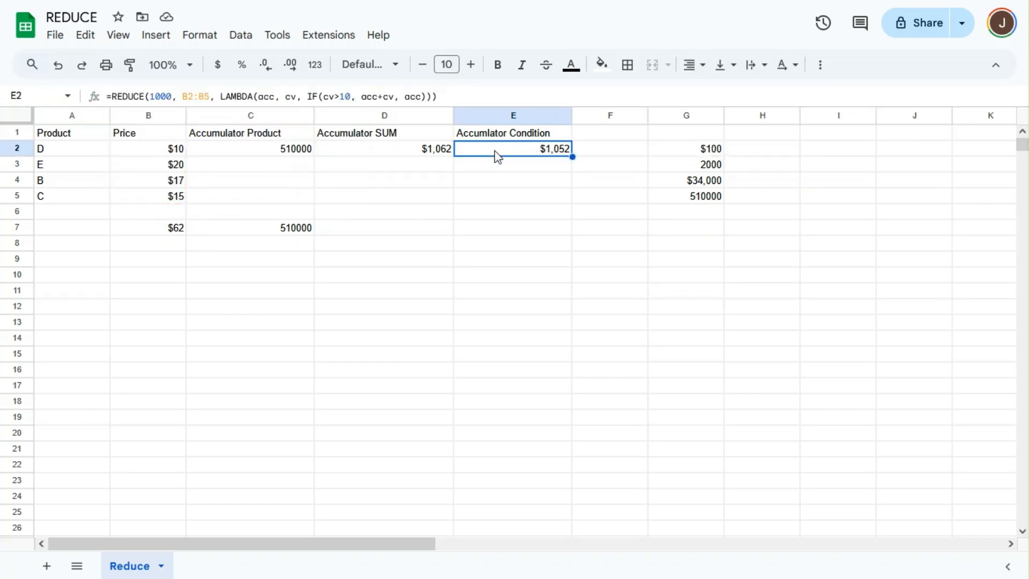